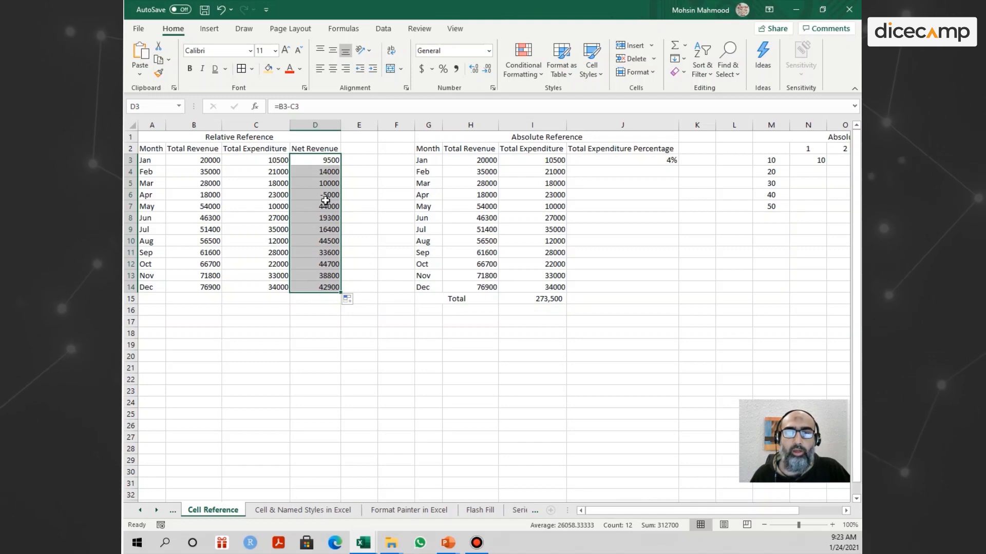
Check February's Net Revenue formula in D4 and undo the fill of the Net Revenue column below January.
double_click(306, 171)
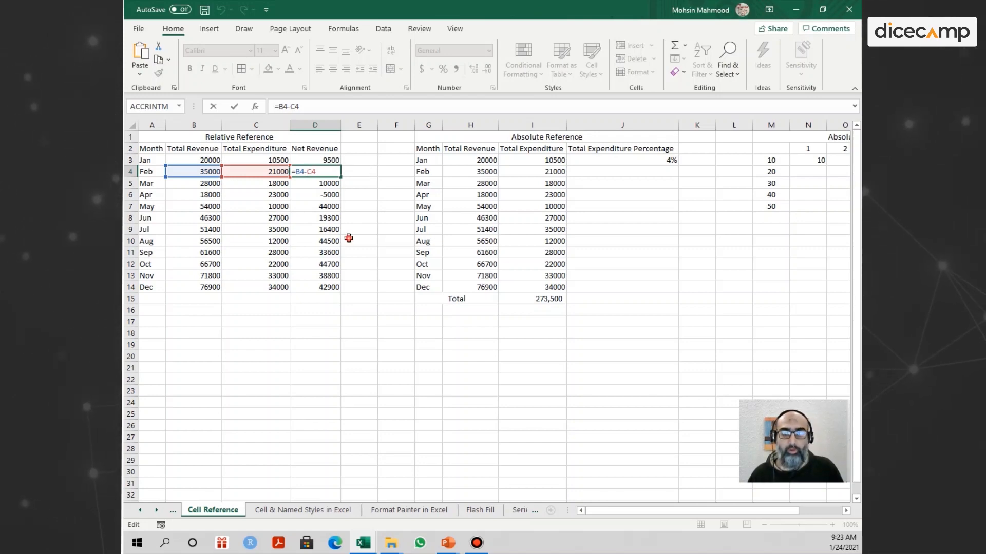
key("Escape")
key("ctrl+z")
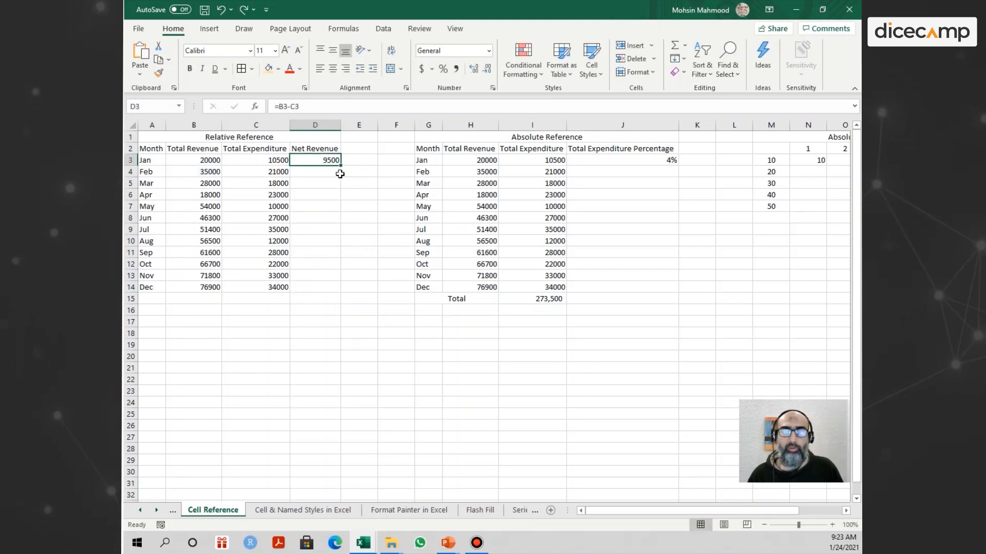
Fill the January Net Revenue formula down to February only and check the cell references in D4.
left_click_drag(341, 166, 341, 178)
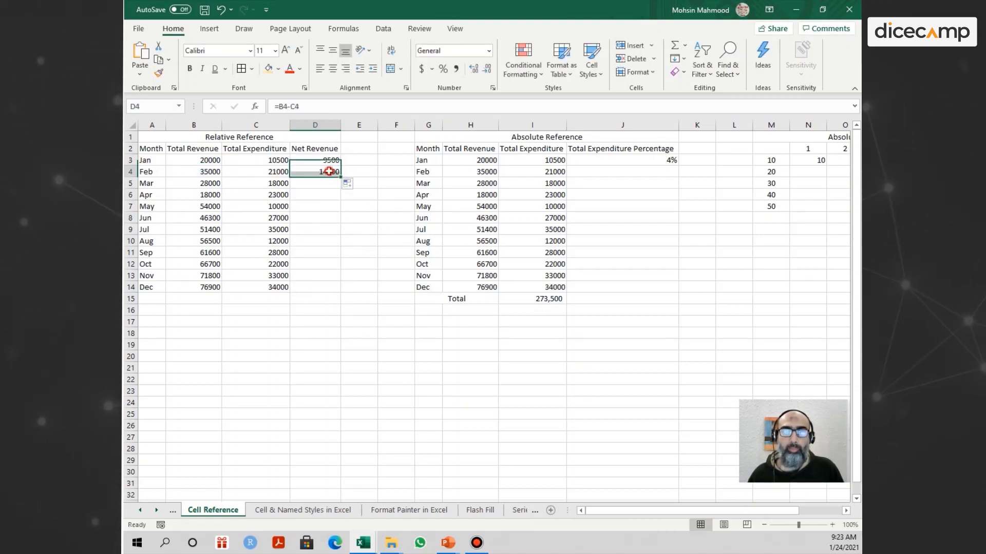
double_click(315, 174)
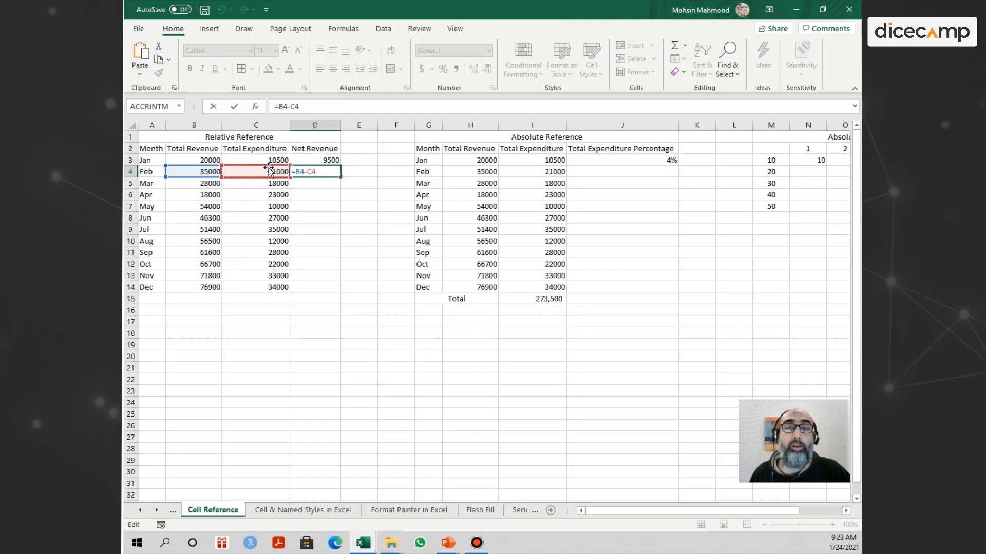
key("Return")
Extend the Net Revenue formula from February to March and check the cell references in D5.
left_click(335, 172)
left_click_drag(344, 177, 342, 190)
left_click(319, 182)
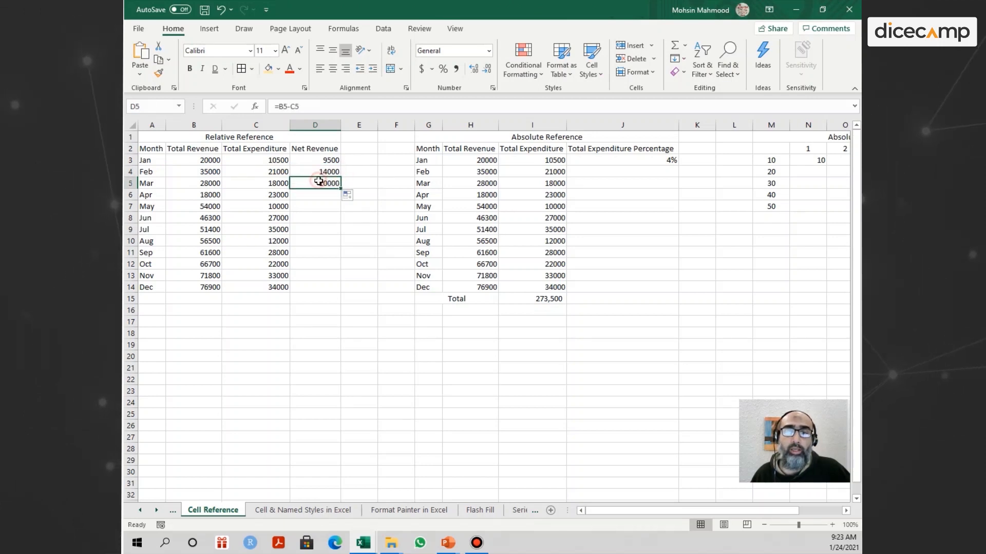
double_click(319, 181)
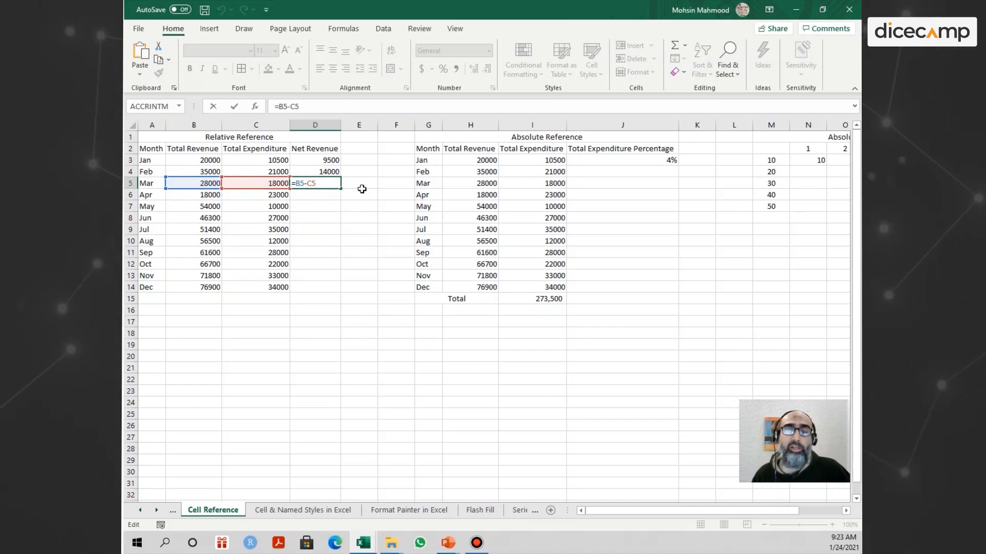
key("Return")
Fill the Net Revenue formula from March in D5 down to December in D14.
left_click(336, 184)
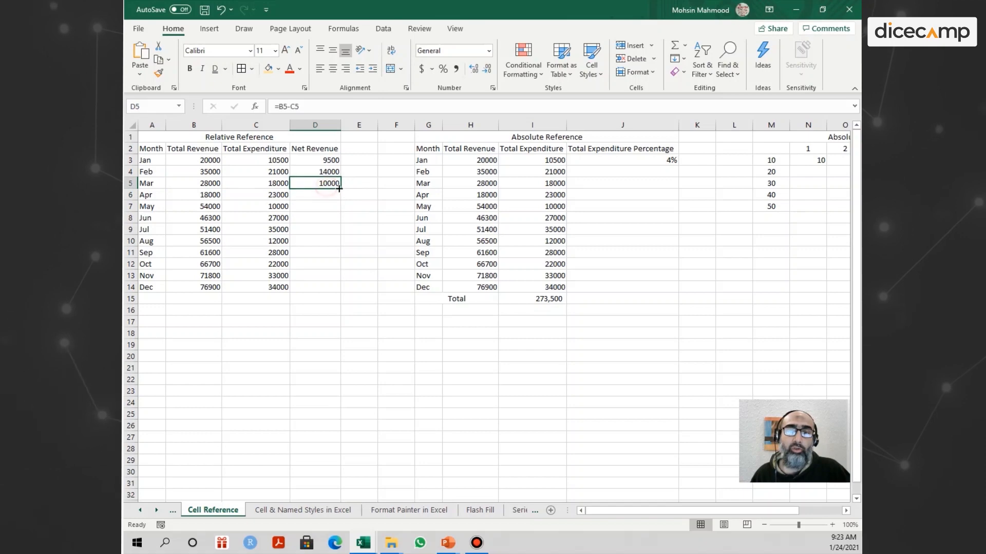
left_click_drag(340, 189, 347, 291)
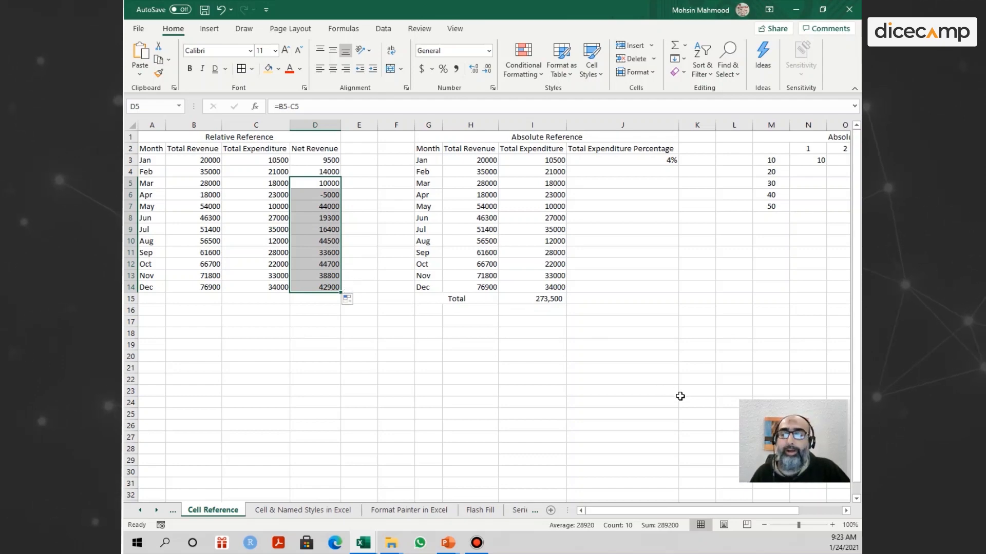
Inspect the formula behind January's Total Expenditure Percentage in J3 of the Absolute Reference table.
scroll(845, 513, "right", 5)
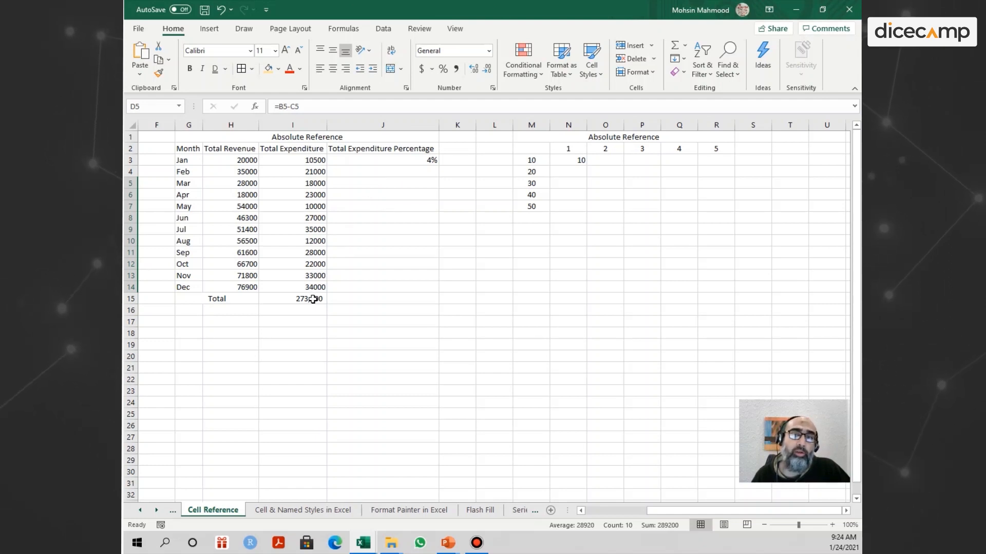
double_click(390, 162)
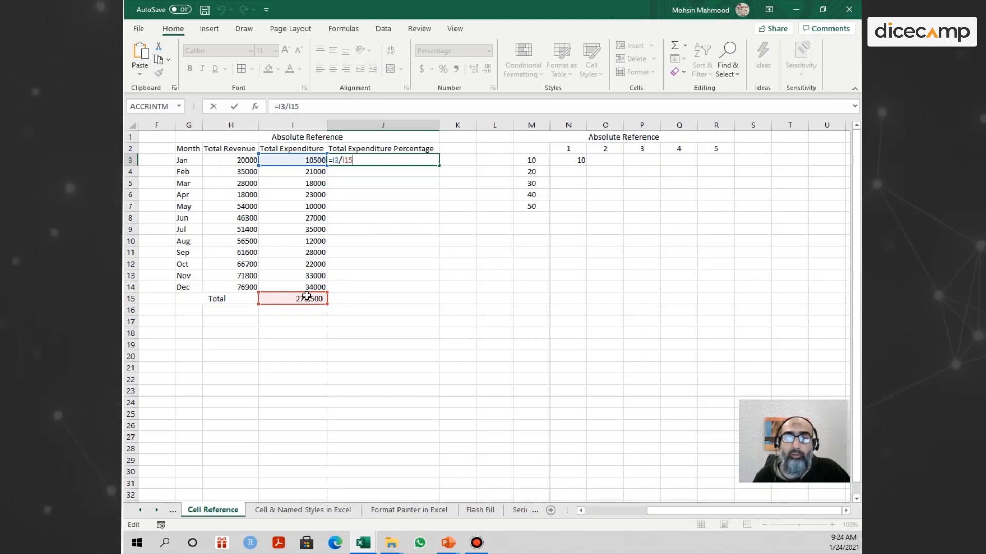
key("Return")
Try to fill the relative percentage formula from J3 down to April, check the references in J4, and undo the fill.
left_click(391, 161)
left_click_drag(434, 163, 440, 202)
double_click(393, 176)
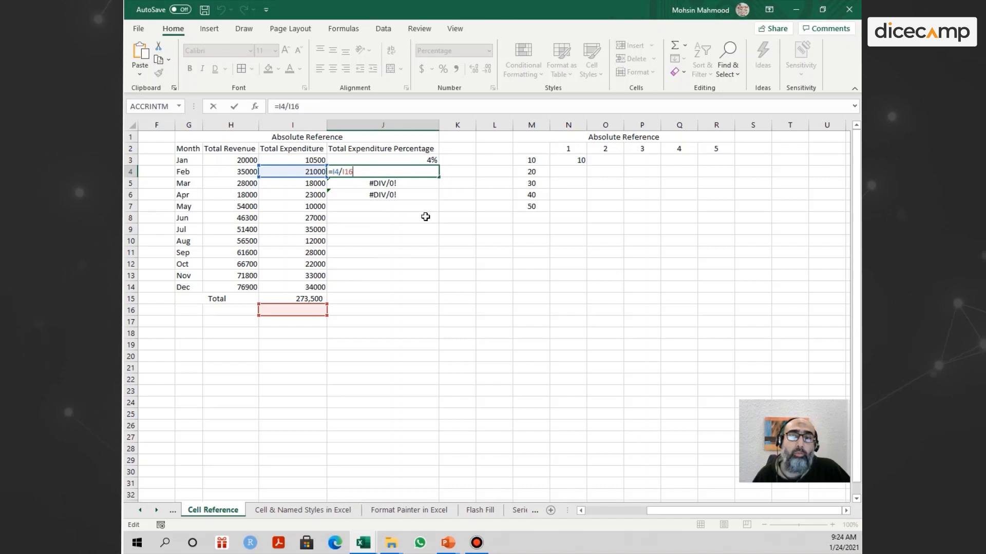
key("ctrl+Return")
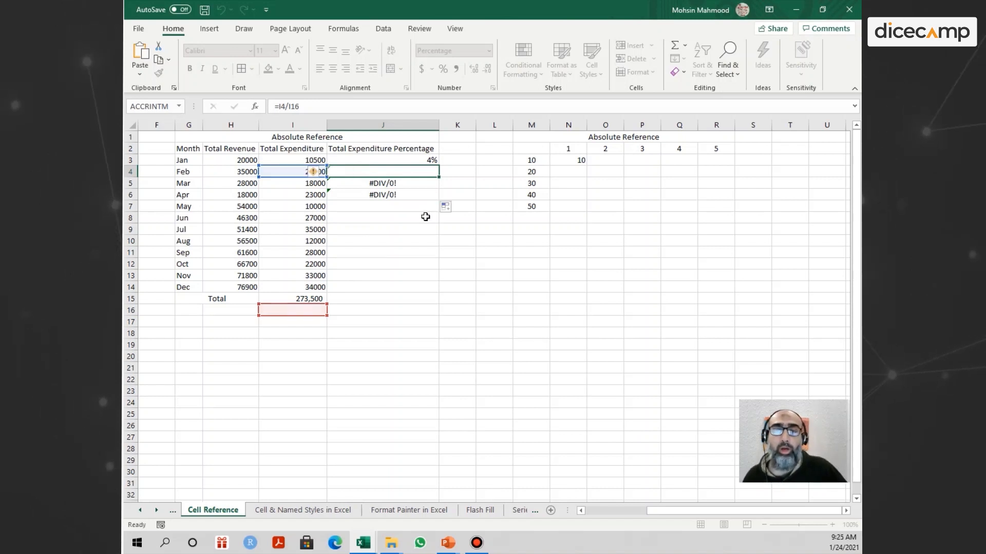
key("ctrl+z")
key("ctrl+z")
key("ctrl+z")
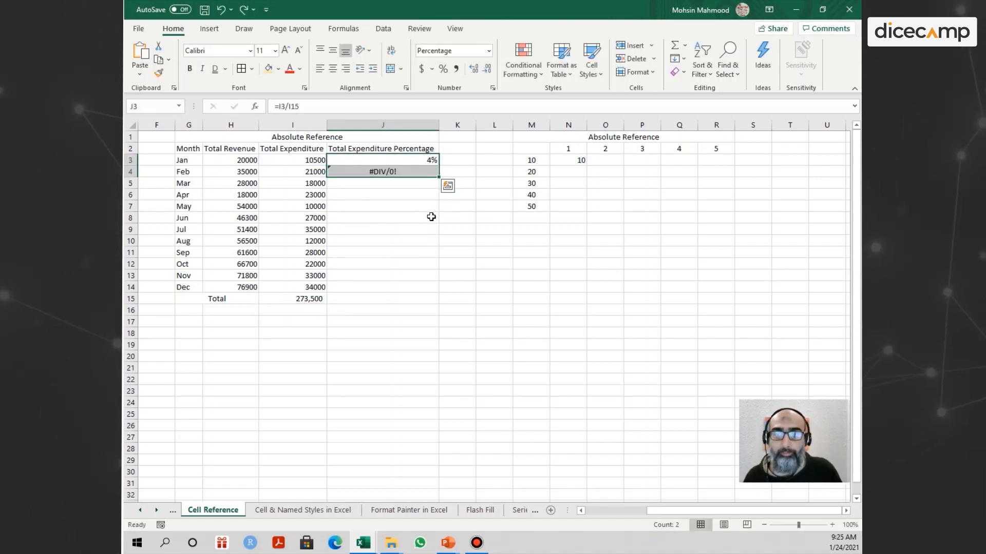
Make the total's reference absolute in January's percentage formula so that J3 reads =I3/$I$15.
double_click(366, 159)
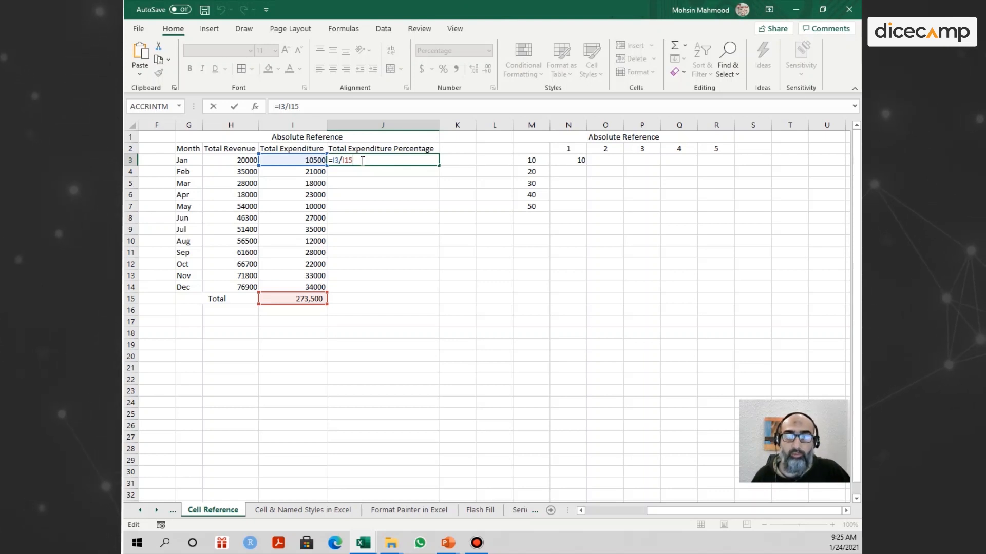
key("F4")
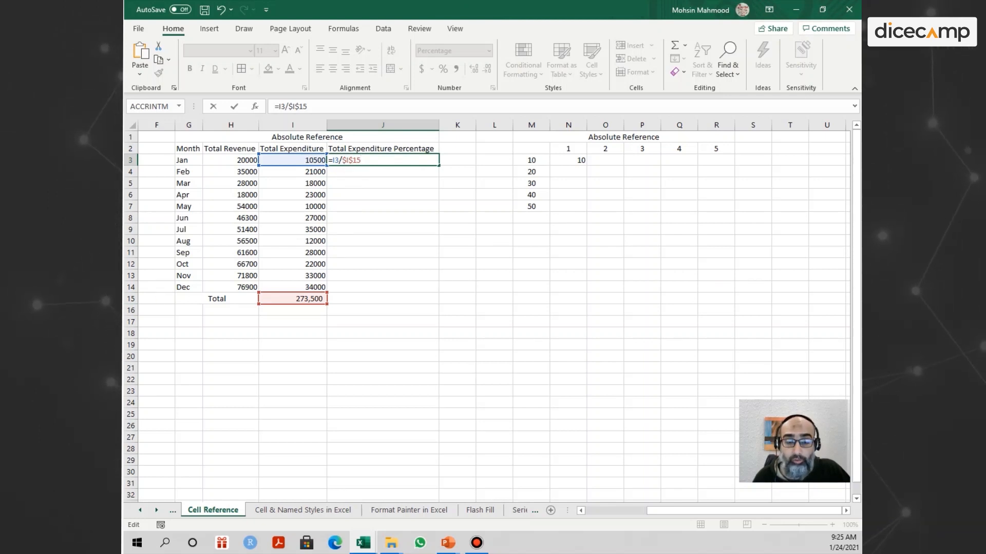
key("Return")
Fill the percentage formula from J3 down to December in J14 and check December's formula.
left_click(370, 159)
left_click_drag(439, 168, 452, 304)
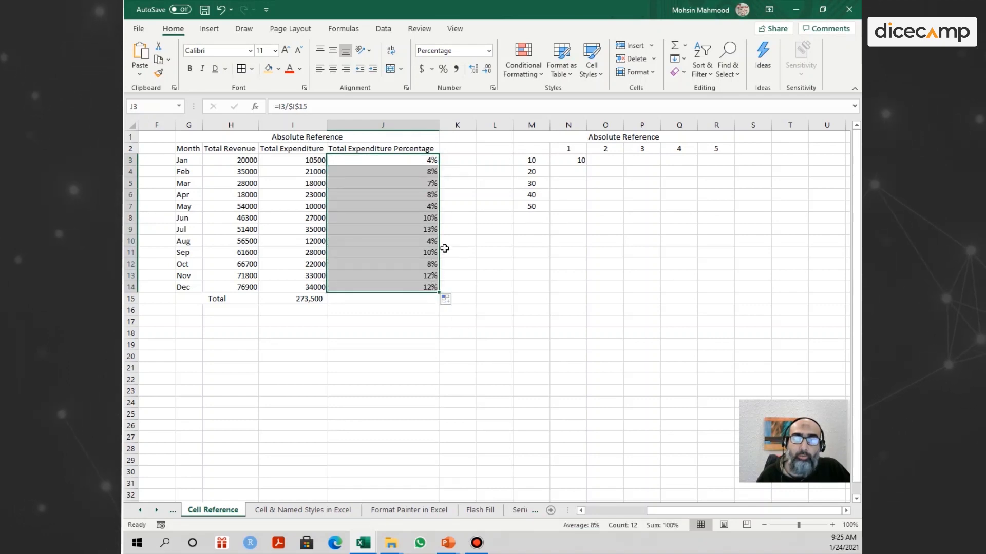
double_click(431, 285)
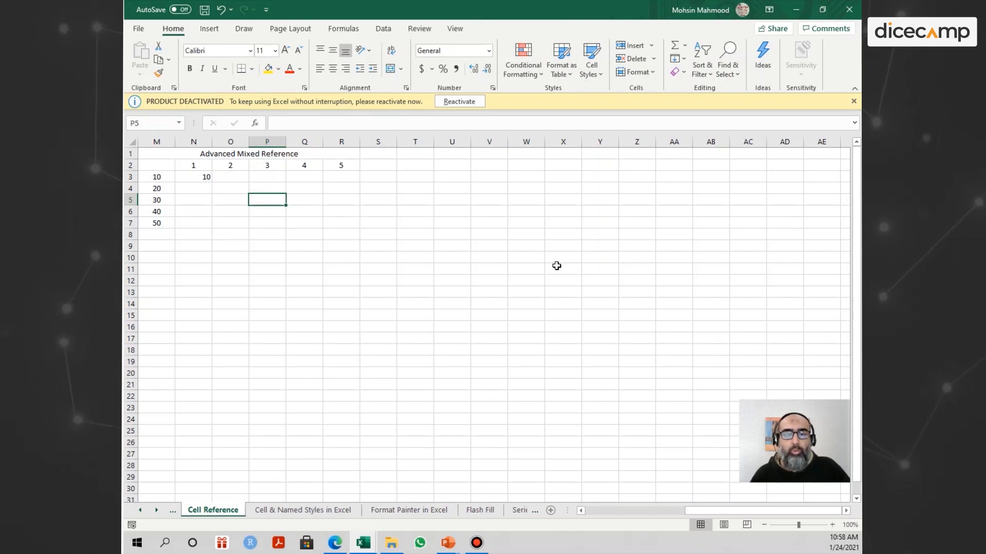
Examine the Advanced Mixed Reference grid: the row values in M3:M7, the column values in N2:R2, and the first cell N3.
left_click(205, 189)
left_click(203, 176)
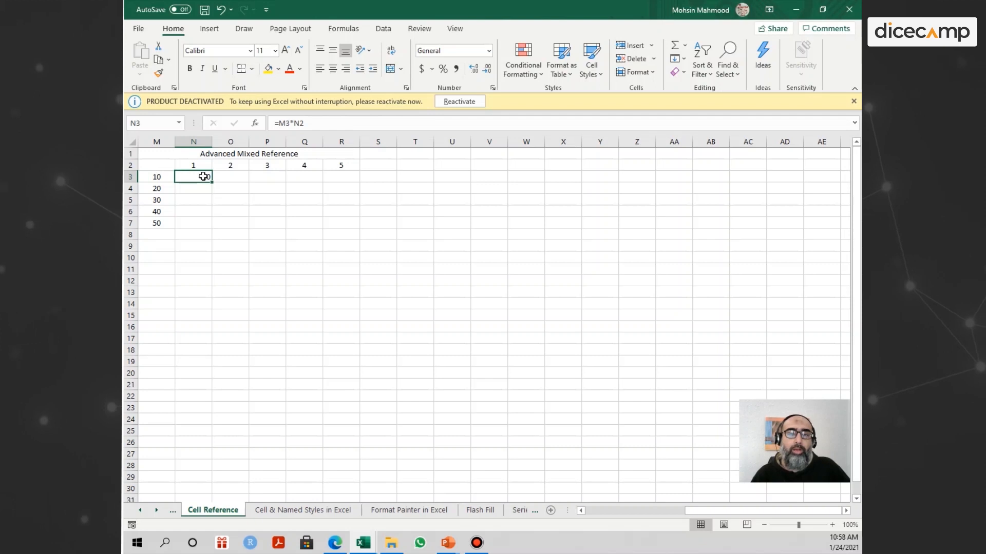
left_click(204, 188)
left_click(204, 174)
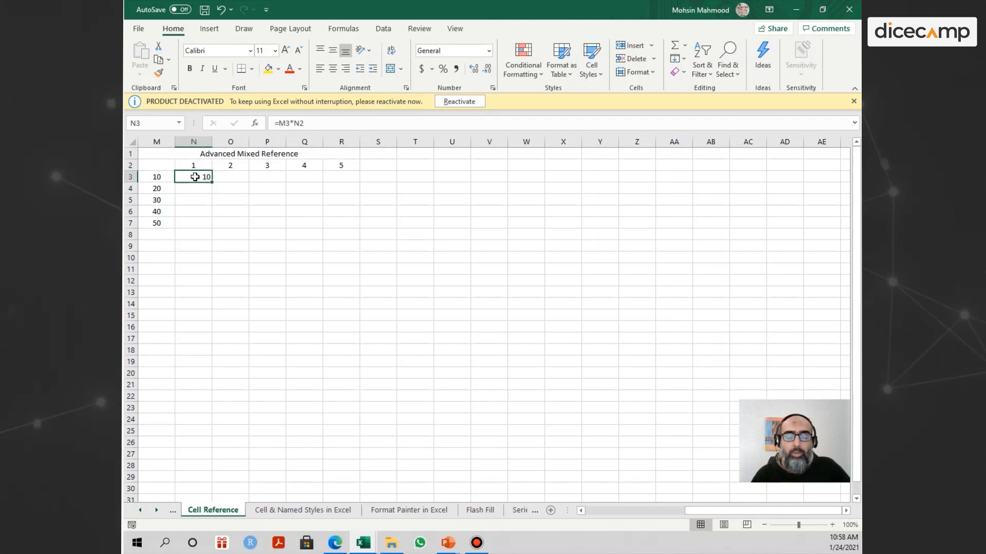
left_click(195, 187)
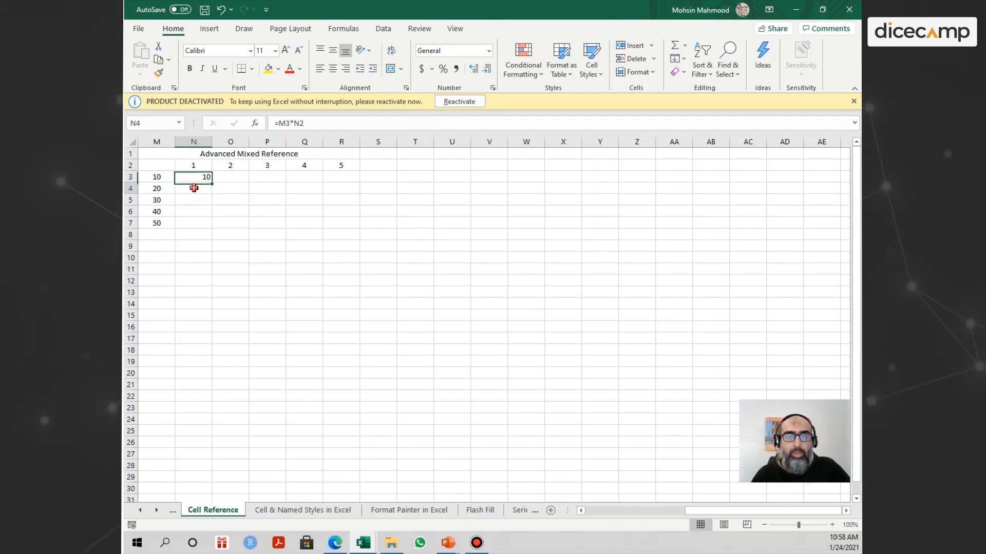
left_click(196, 177)
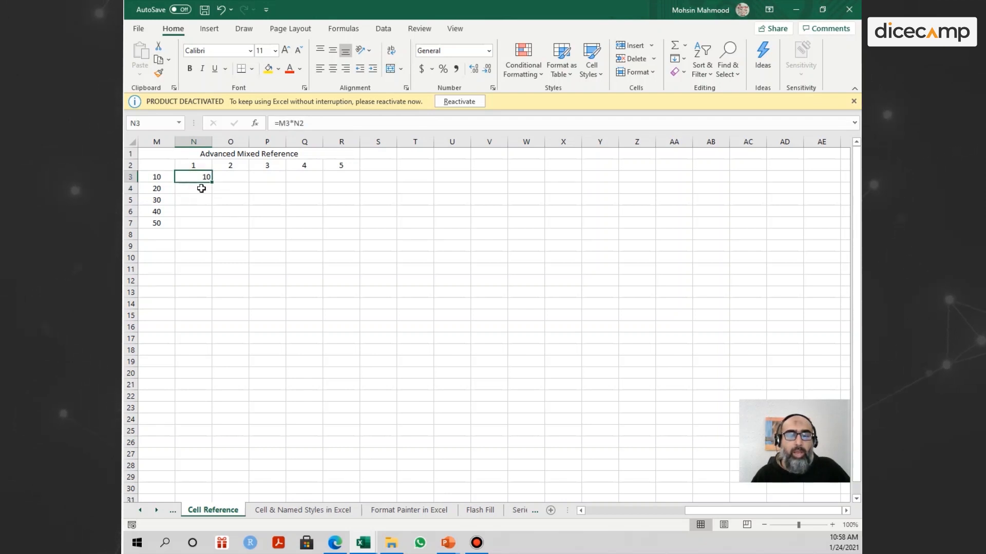
left_click(201, 188)
left_click(197, 177)
left_click_drag(162, 178, 159, 222)
left_click_drag(194, 166, 349, 167)
left_click_drag(151, 177, 151, 222)
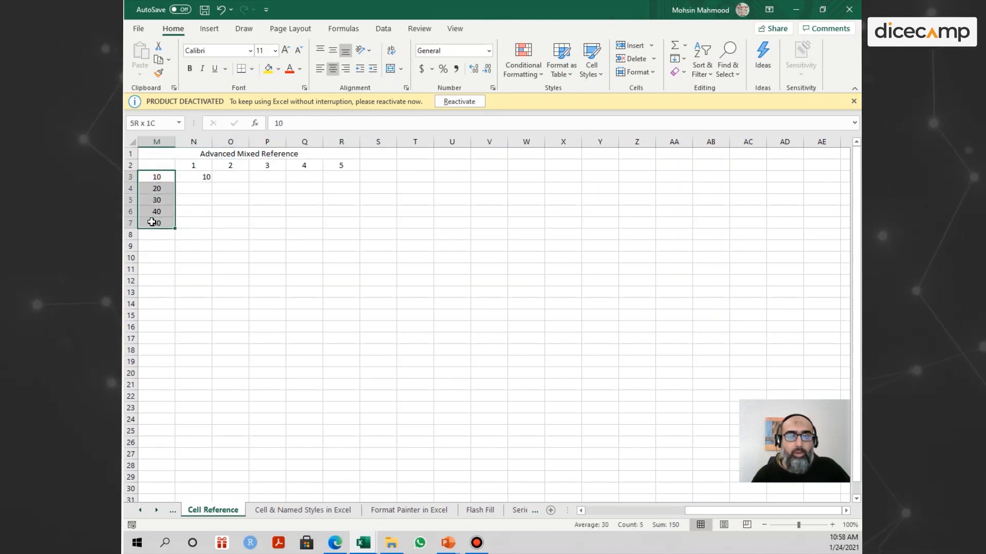
left_click(160, 178)
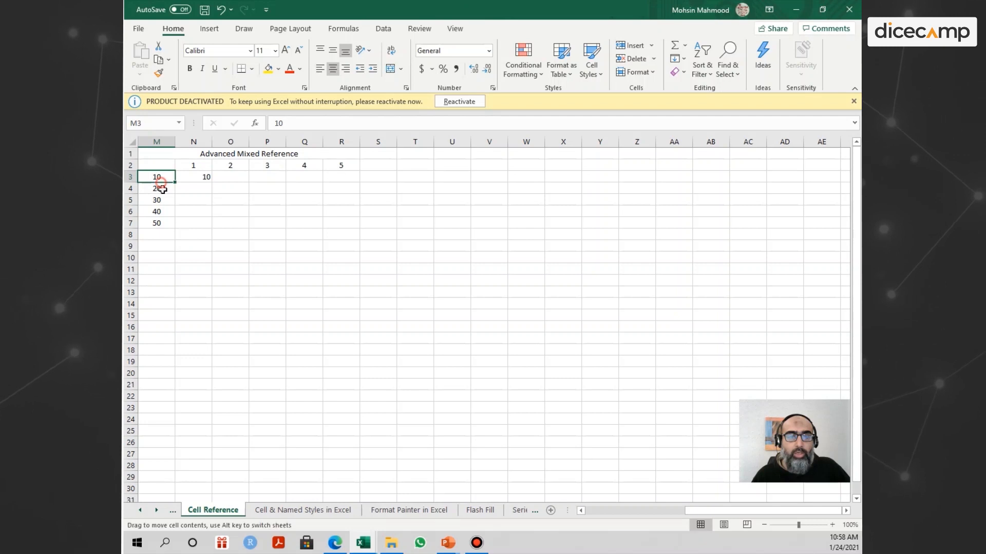
left_click(158, 234)
left_click_drag(183, 165, 325, 166)
left_click(192, 167)
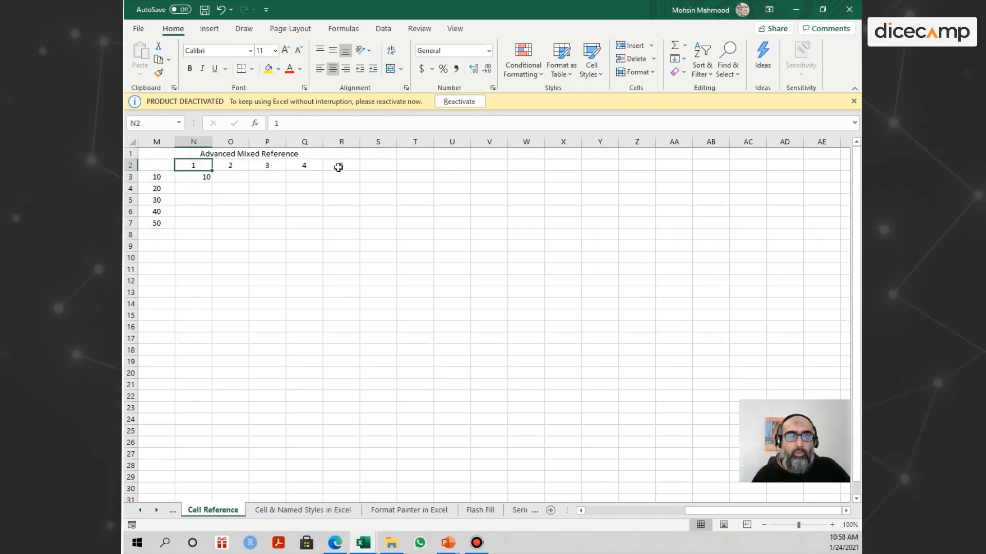
Inspect which header cells the formula in N3 multiplies and leave the formula as it is.
left_click(201, 176)
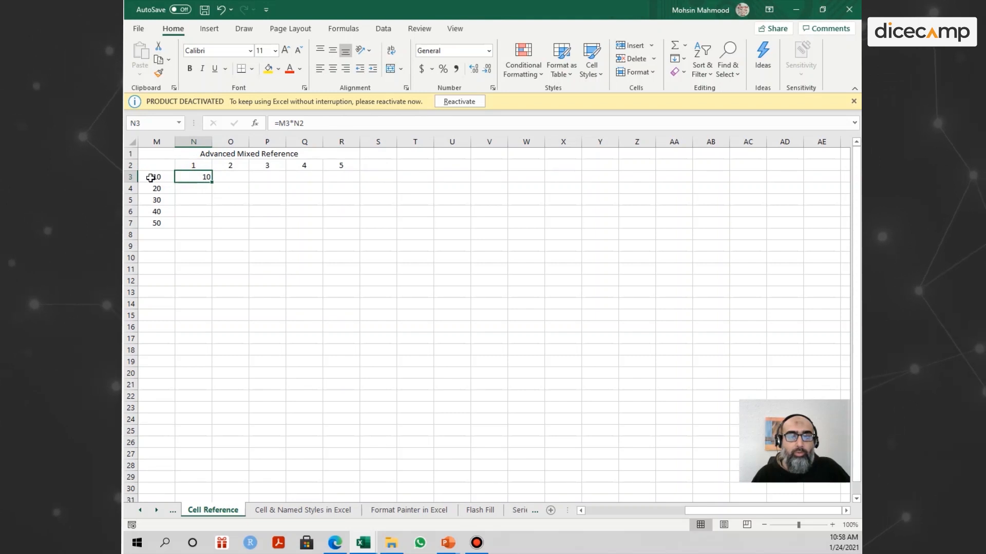
double_click(198, 176)
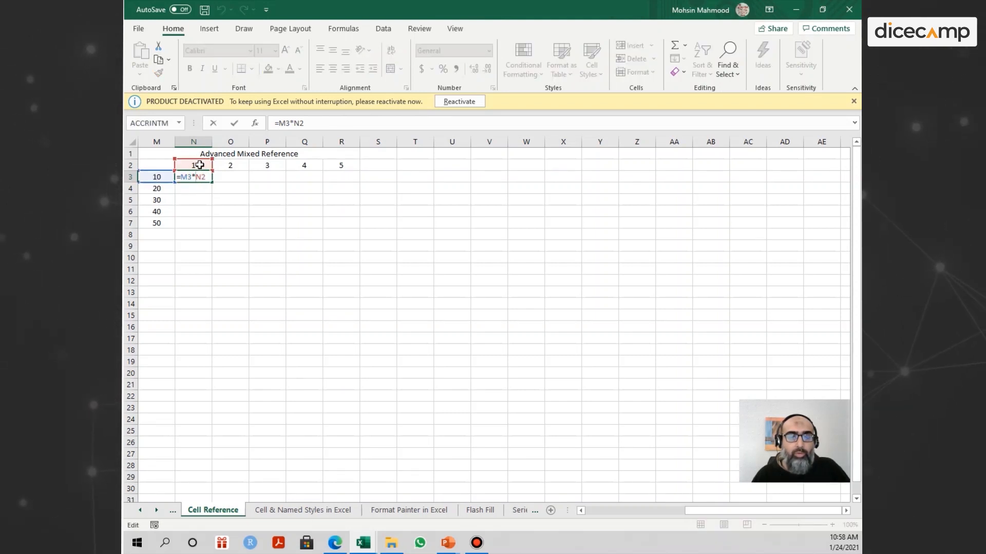
key("Escape")
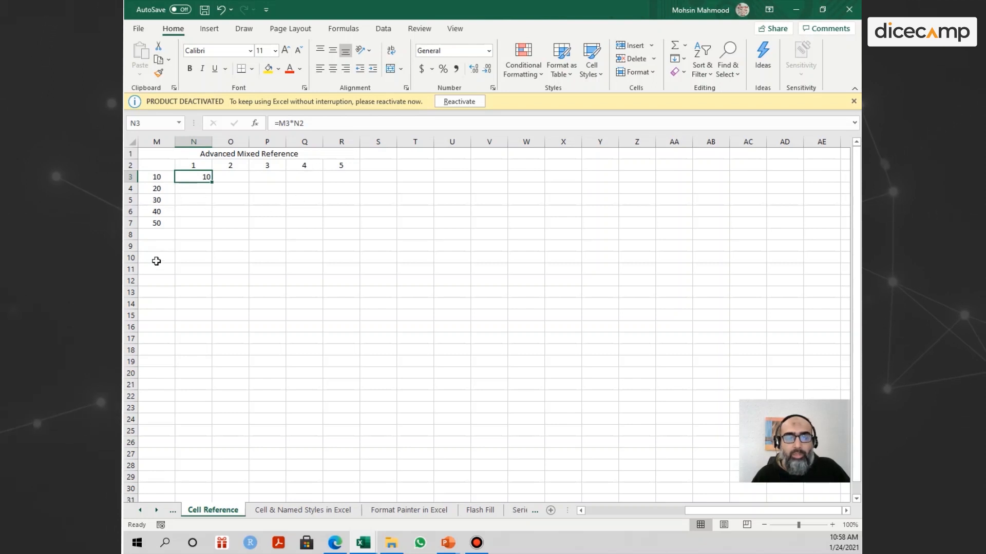
Try to fill the relative formula in N3 down to N7, check the references in N4, and undo the fill.
left_click_drag(213, 185, 206, 229)
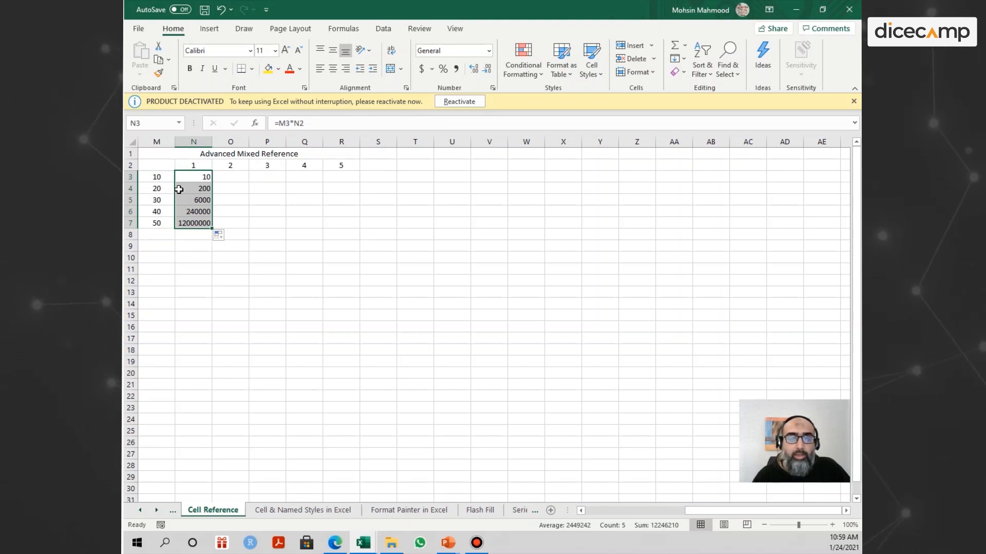
left_click(180, 189)
double_click(198, 189)
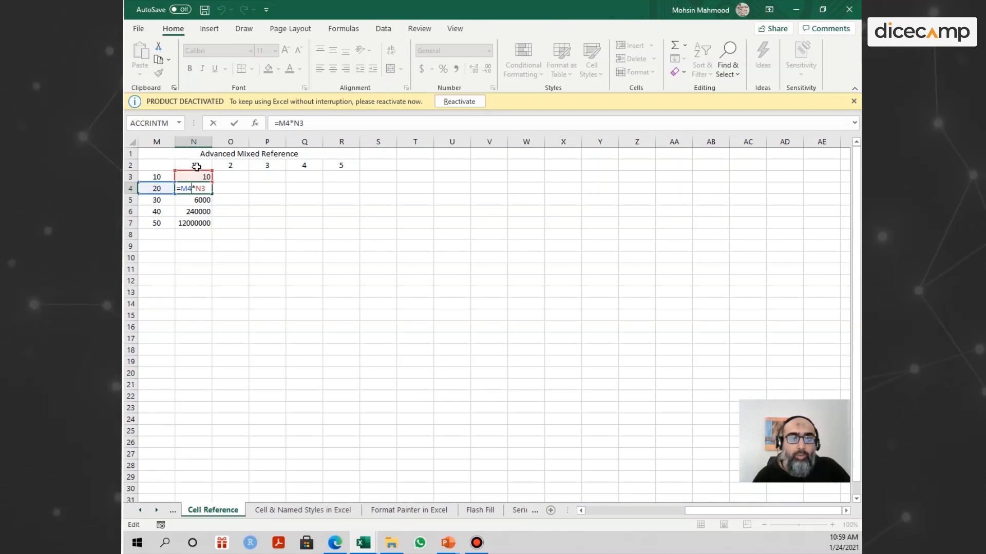
left_click(240, 198)
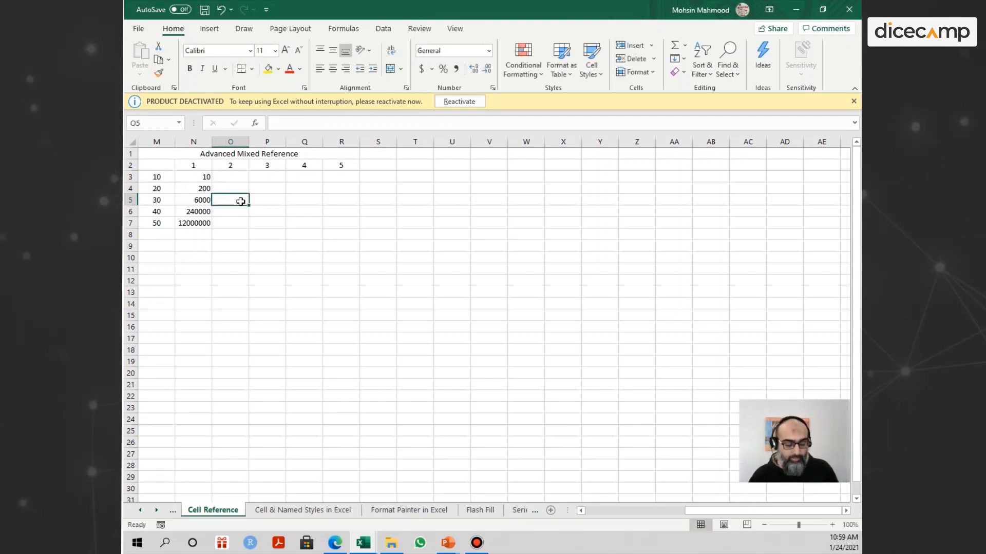
key("ctrl+z")
key("ctrl+z")
Lock the row of the column-header reference in N3 so that its formula reads =M3*N$2.
left_click(206, 180)
double_click(200, 175)
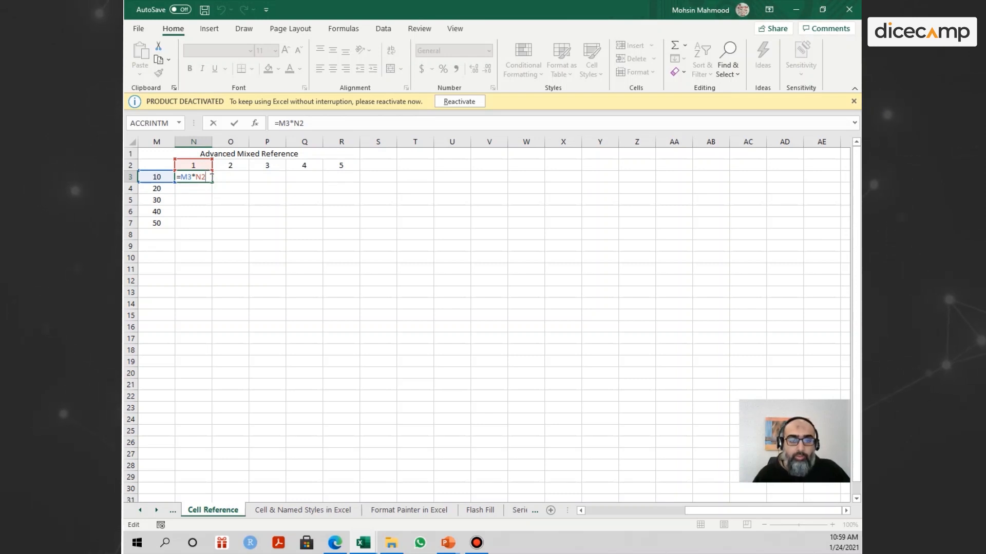
key("F4")
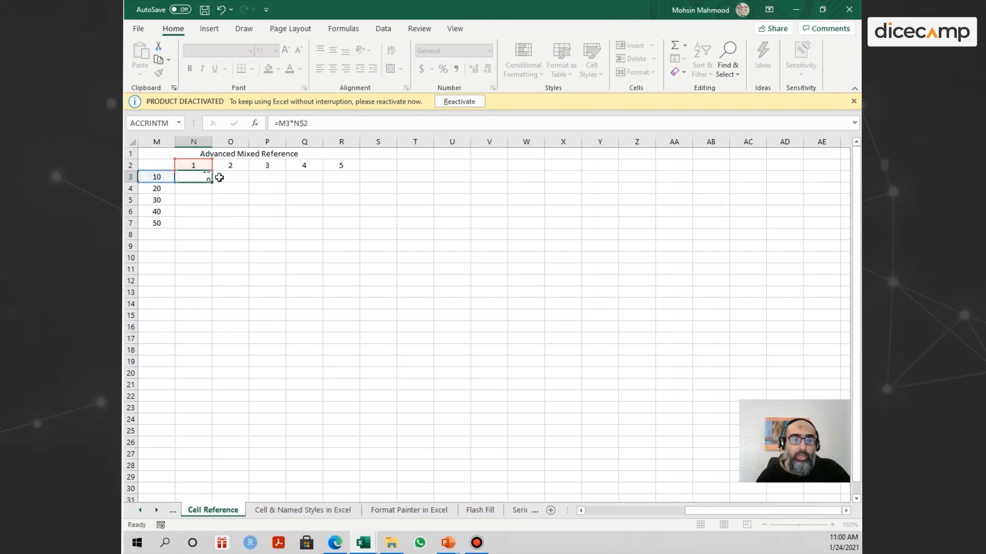
key("Return")
Fill the mixed-reference formula from N3 down to N7 and check the formulas in N7 and N6.
left_click(206, 176)
left_click_drag(212, 183, 209, 226)
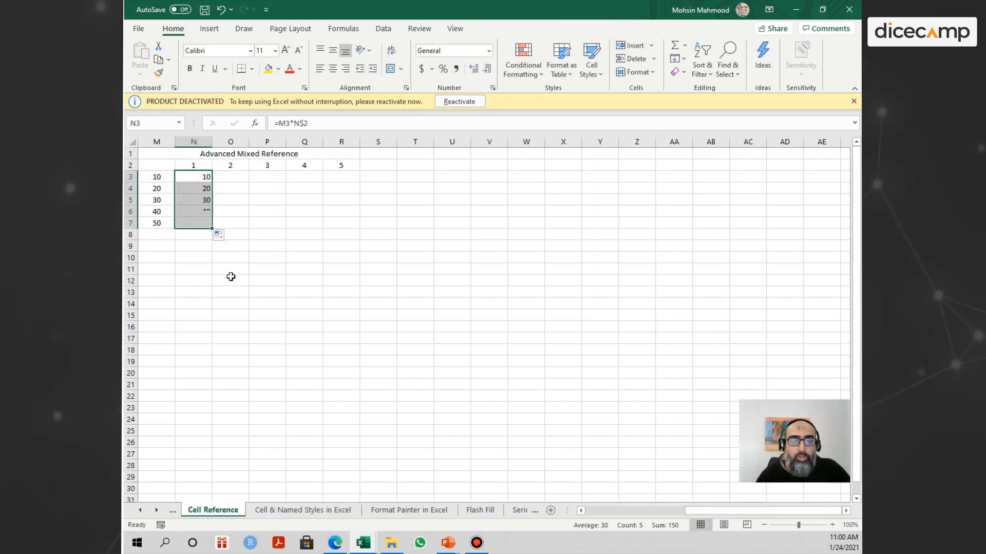
double_click(181, 223)
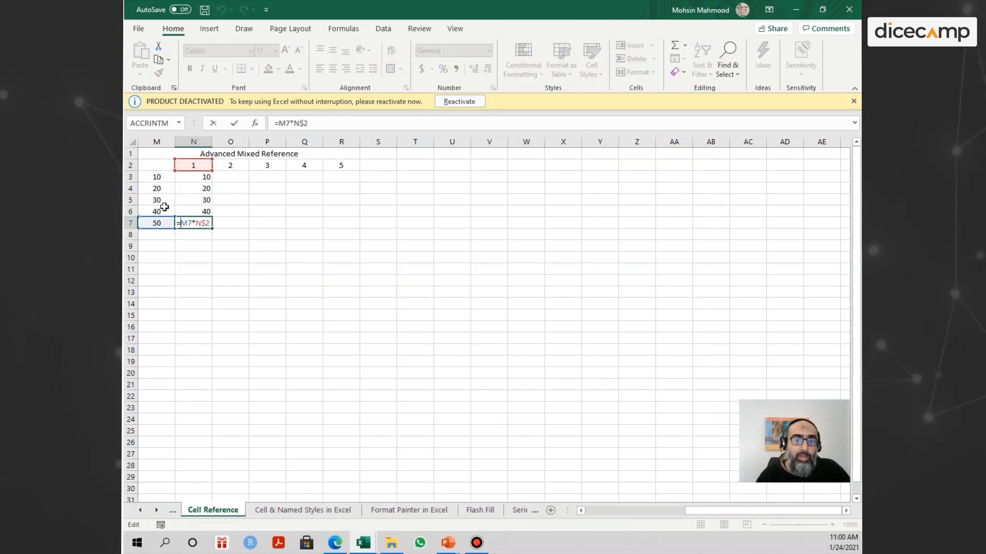
key("Return")
double_click(204, 211)
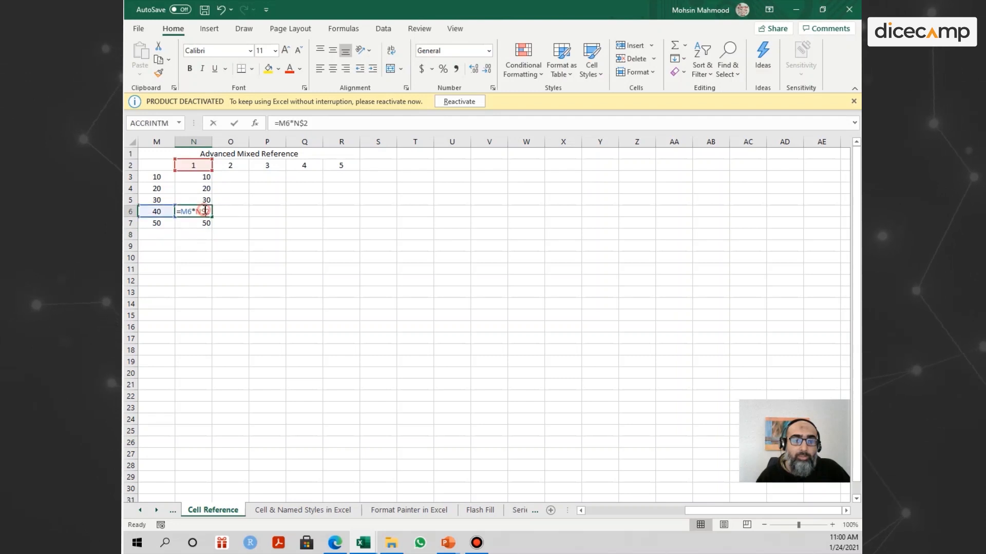
Inspect which cells the formulas in N6 and N5 multiply and leave both formulas as they are.
key("Return")
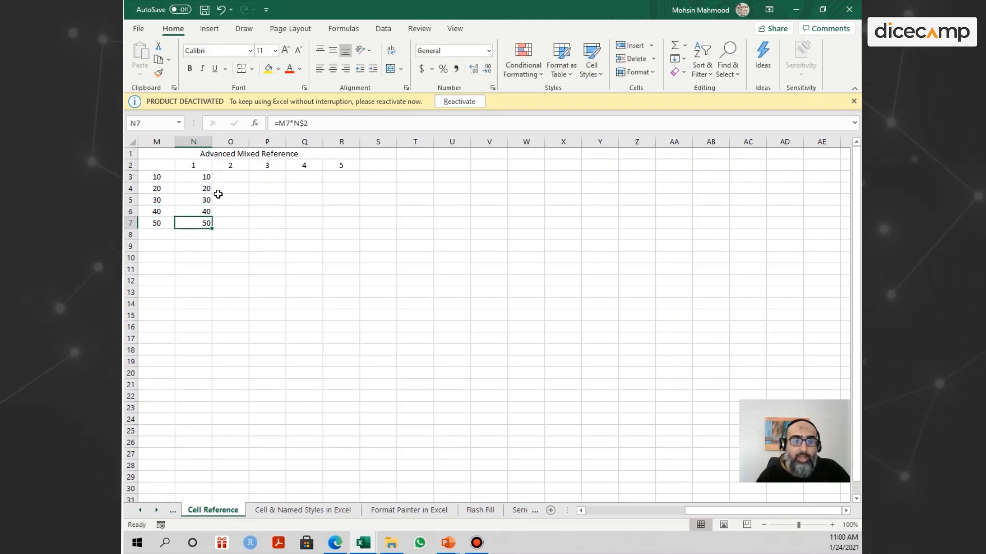
double_click(201, 204)
key("Return")
Try to fill the row-locked formulas in N3:N7 across to column R and check which cells R7 multiplies.
left_click(207, 176)
left_click_drag(200, 210, 349, 231)
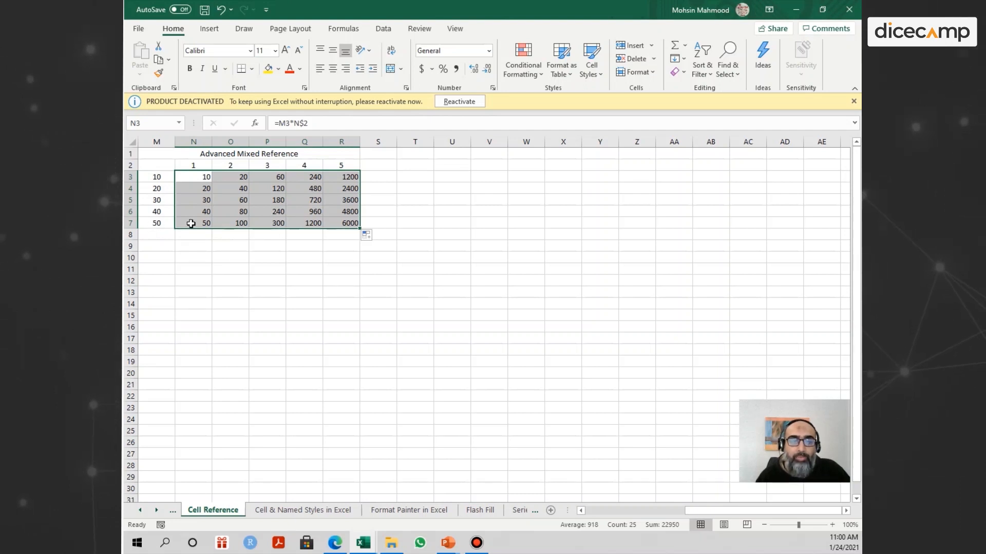
left_click(155, 223)
left_click(354, 162)
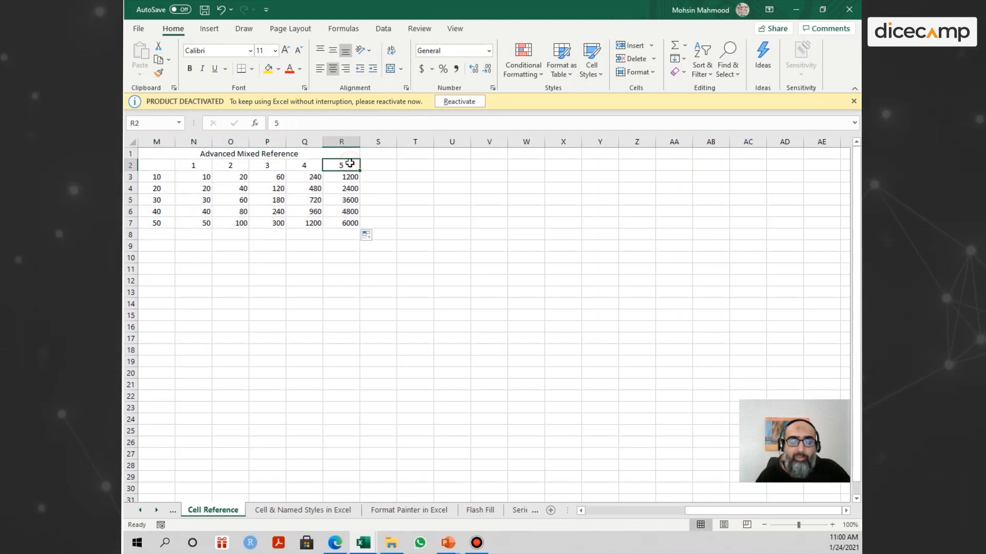
left_click(349, 212)
left_click(349, 223)
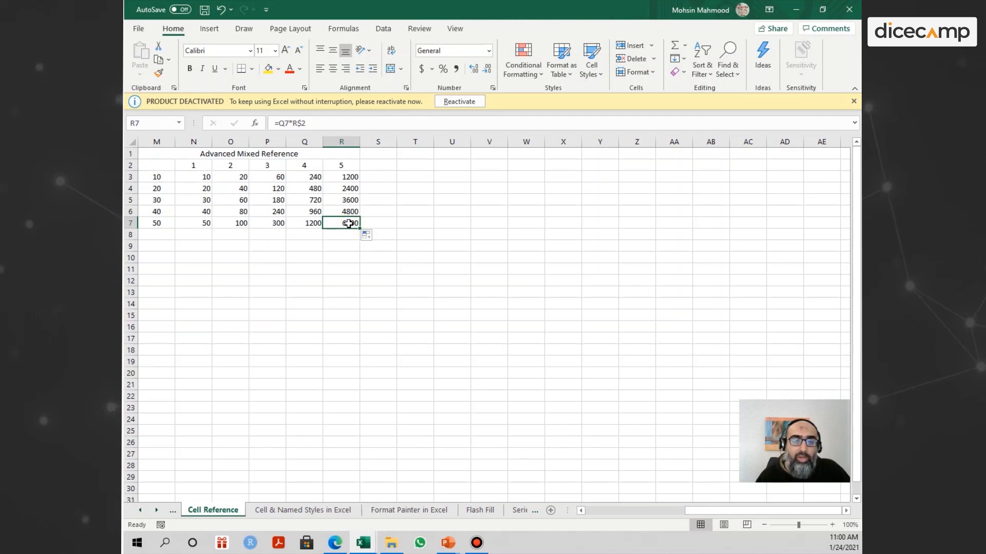
double_click(349, 224)
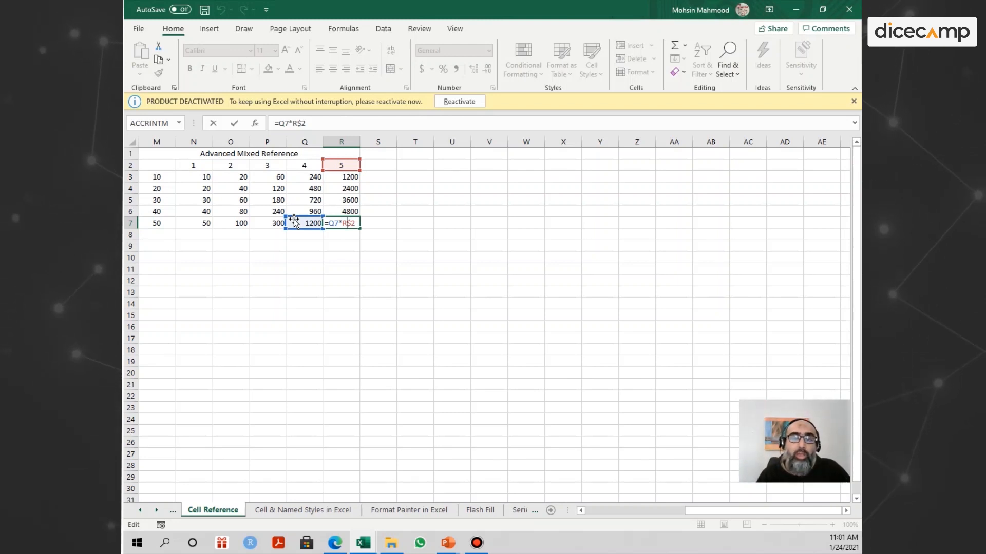
Try to repoint the first reference in R7 so it reads =M7*R$2, and undo everything back to the single formula in N3.
left_click_drag(301, 216, 149, 223)
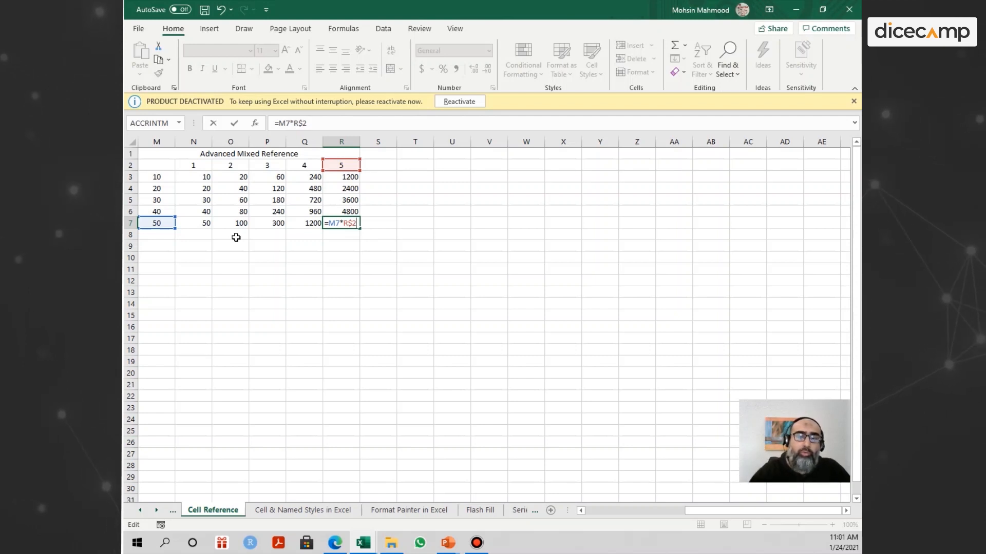
key("Return")
key("ctrl+z")
key("ctrl+z")
key("ctrl+z")
key("ctrl+z")
key("ctrl+z")
key("ctrl+z")
key("ctrl+z")
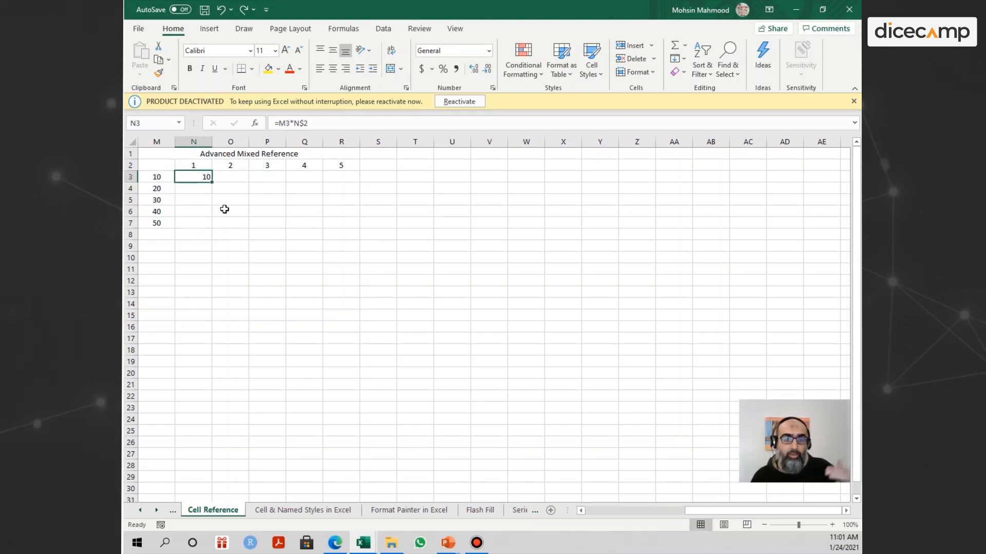
Lock the column of the row-header reference in N3 so that its formula reads =$M3*N$2.
double_click(202, 179)
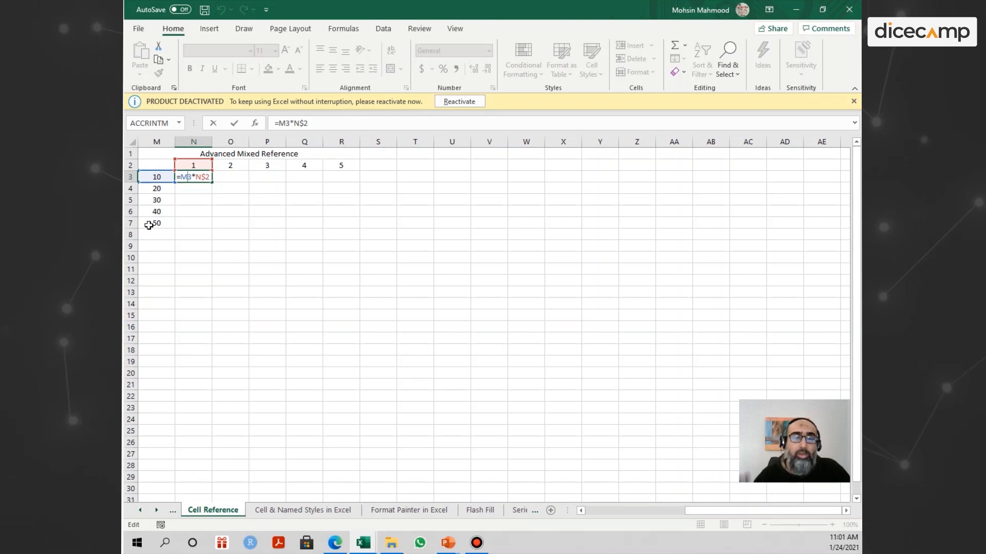
key("F4")
key("F4")
key("F4")
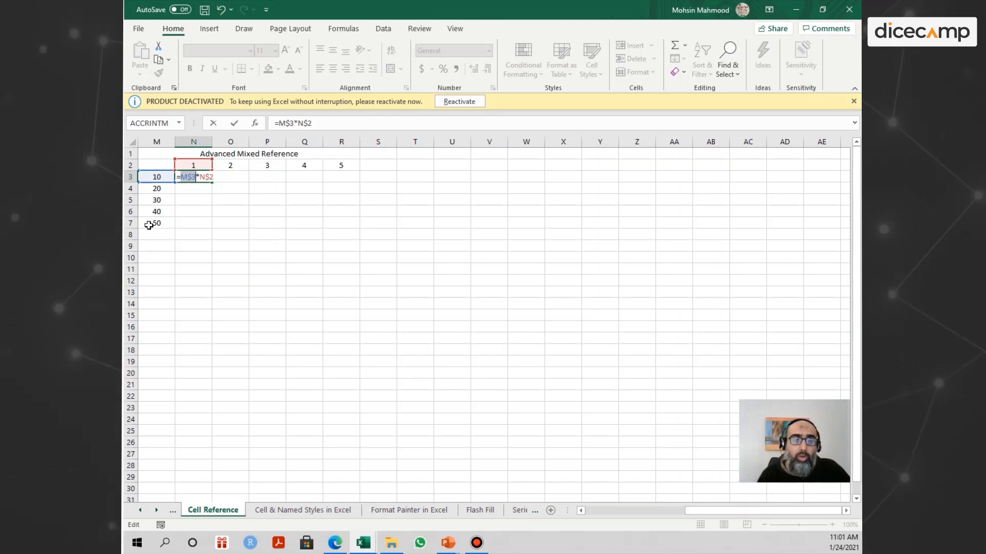
key("Return")
Fill the =$M3*N$2 formula from N3 down to N7 and across to column R, and check the references in R7.
left_click(201, 180)
left_click_drag(211, 182, 210, 228)
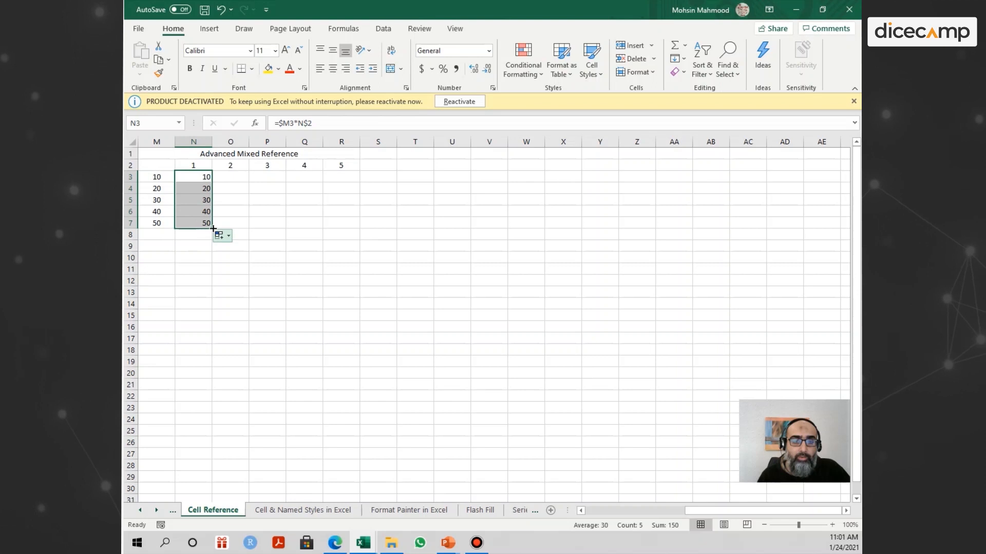
left_click_drag(212, 229, 363, 234)
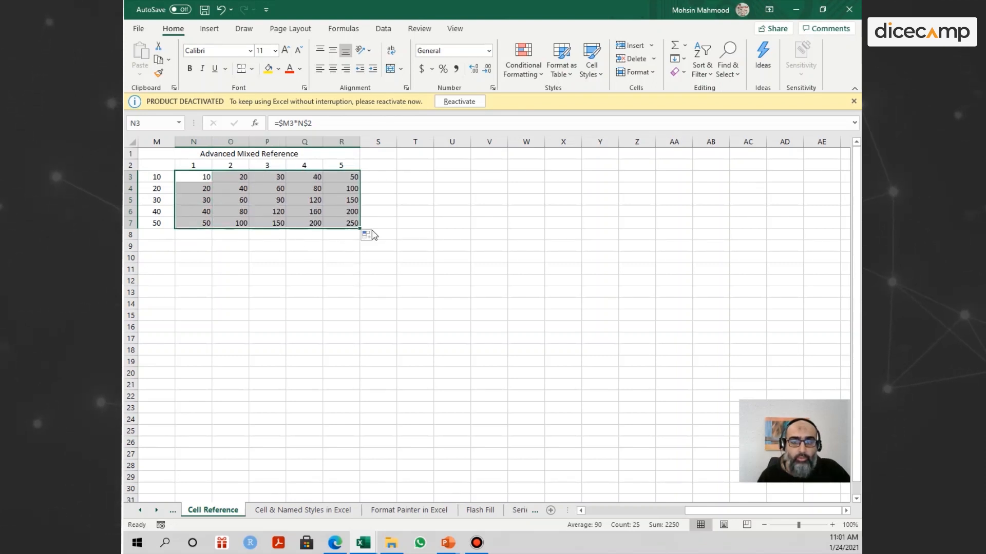
double_click(349, 224)
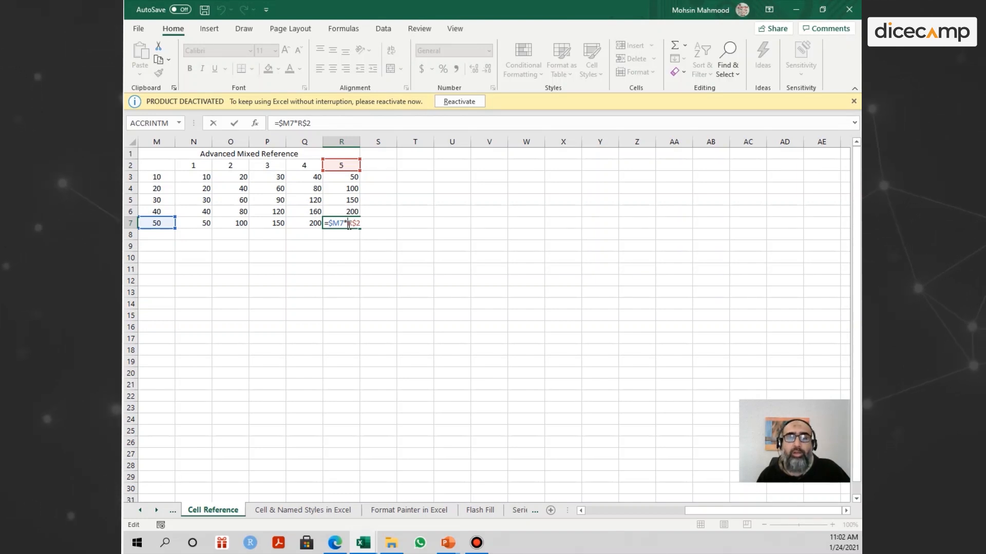
key("Return")
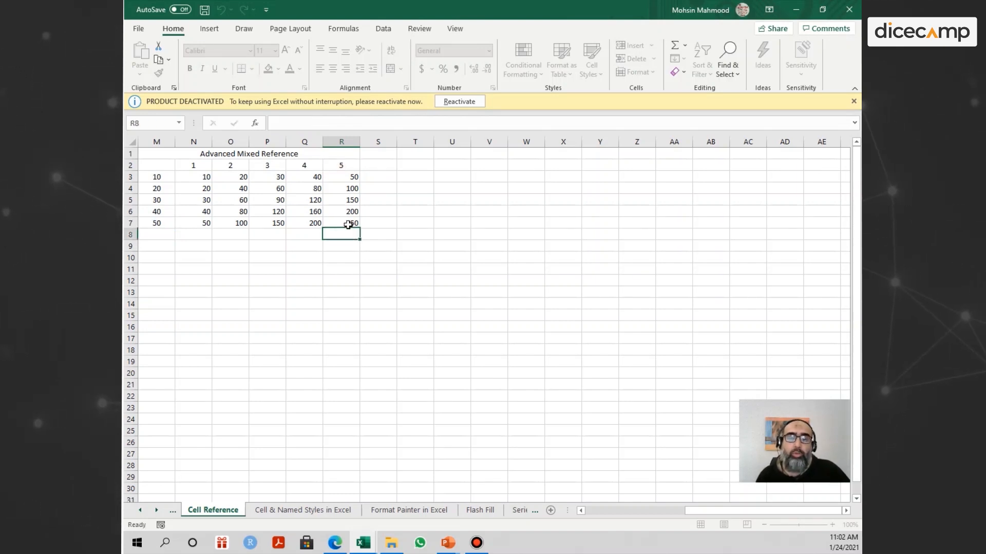